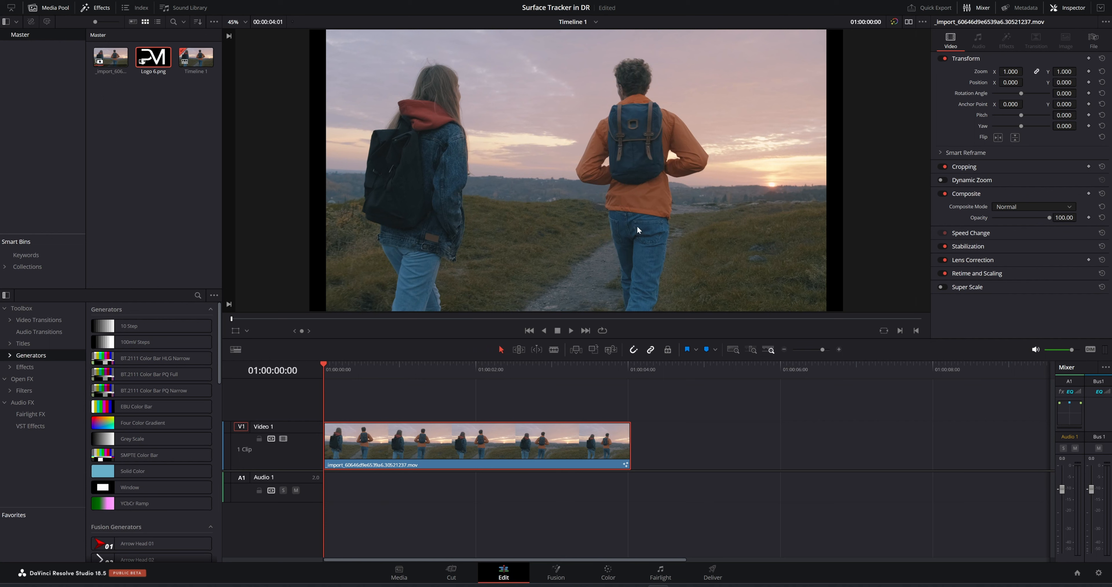
Step: Open the timeline clip of the two hikers on the Color page
click(621, 571)
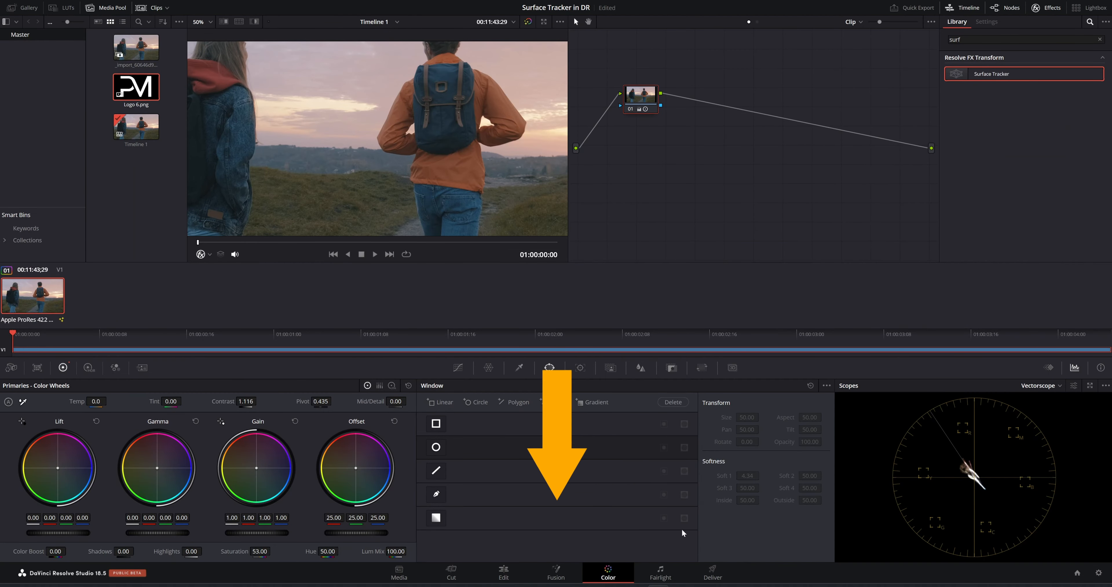
click(557, 575)
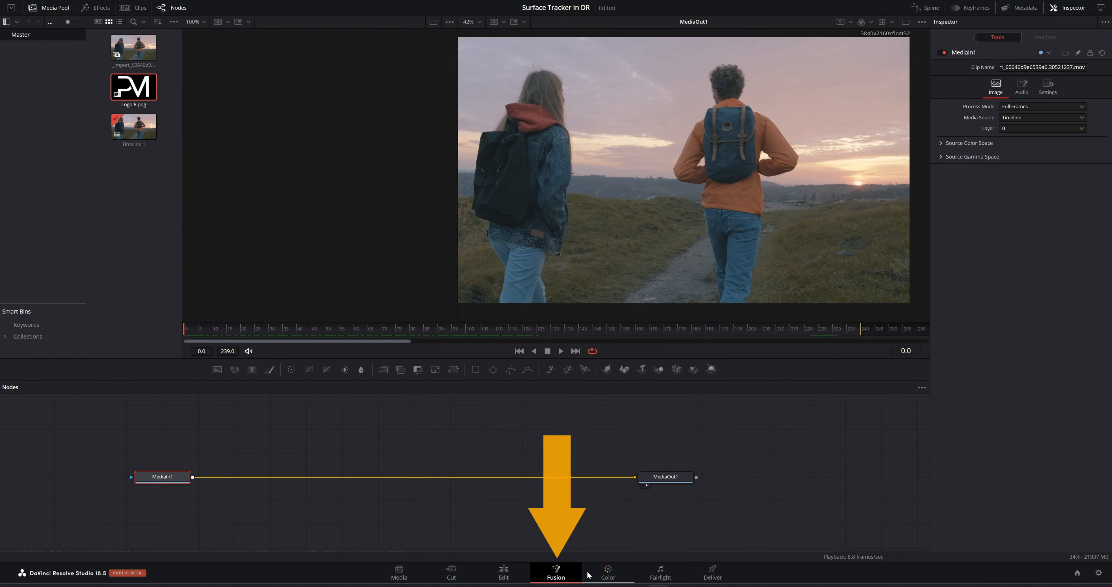
click(611, 576)
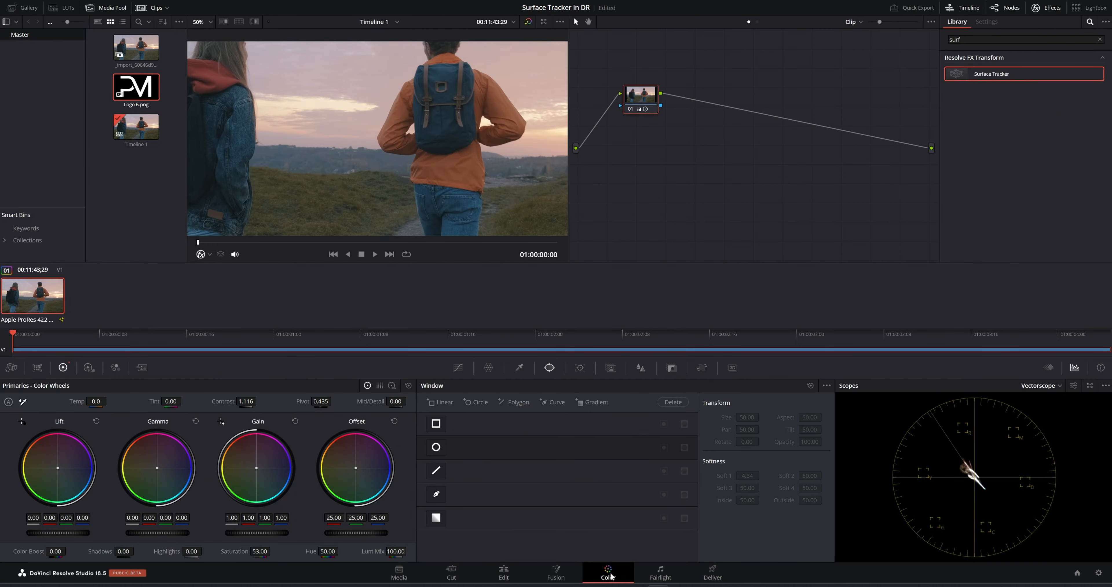
scroll(427, 91, down, 3)
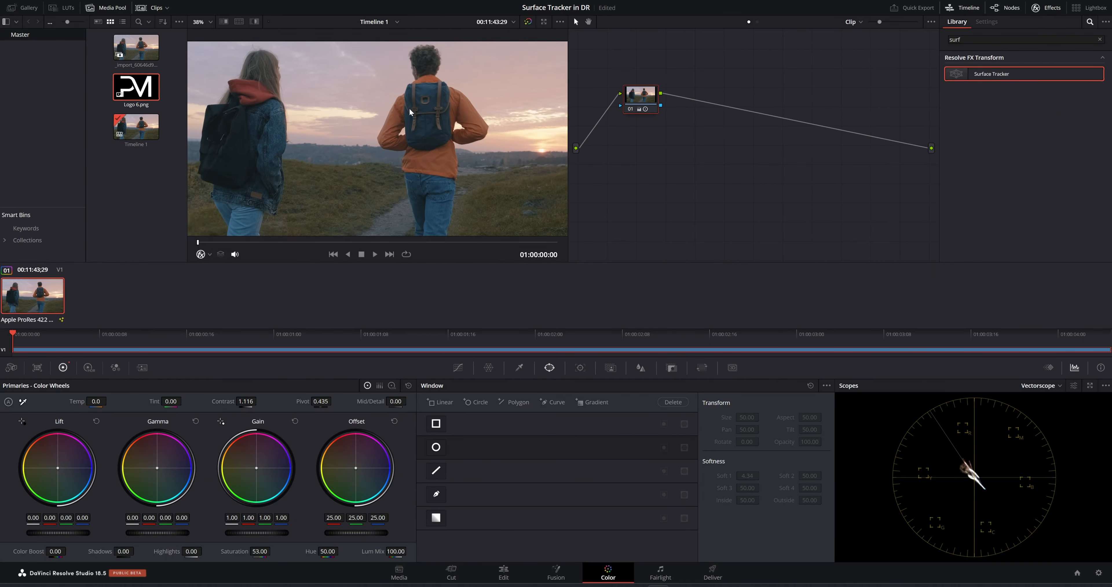
scroll(410, 112, down, 1)
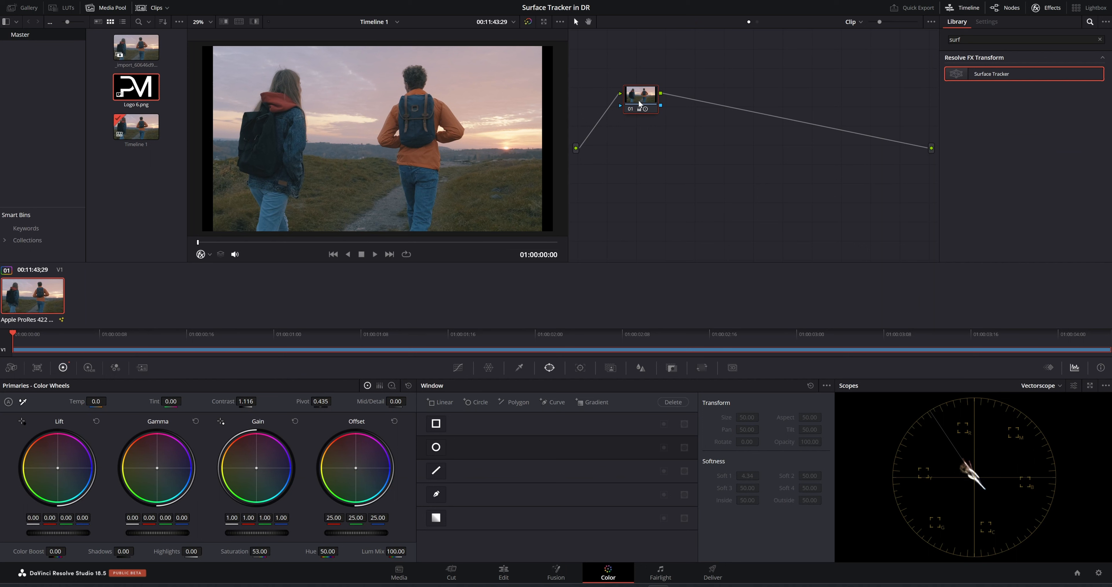
Step: Add a serial node after node 01 and apply the Surface Tracker effect to it
key(alt+s)
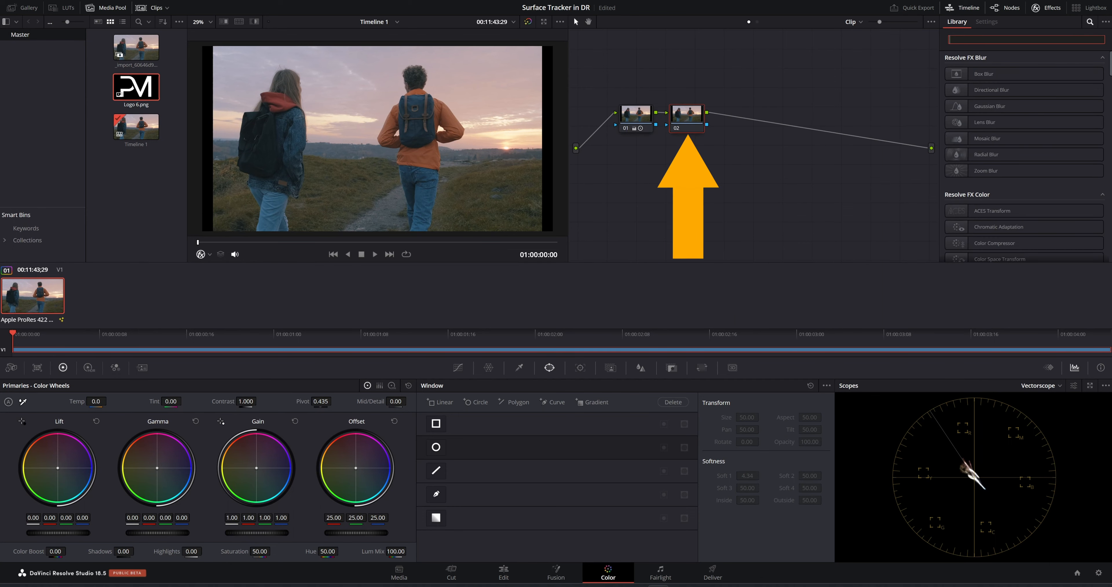
text(surf)
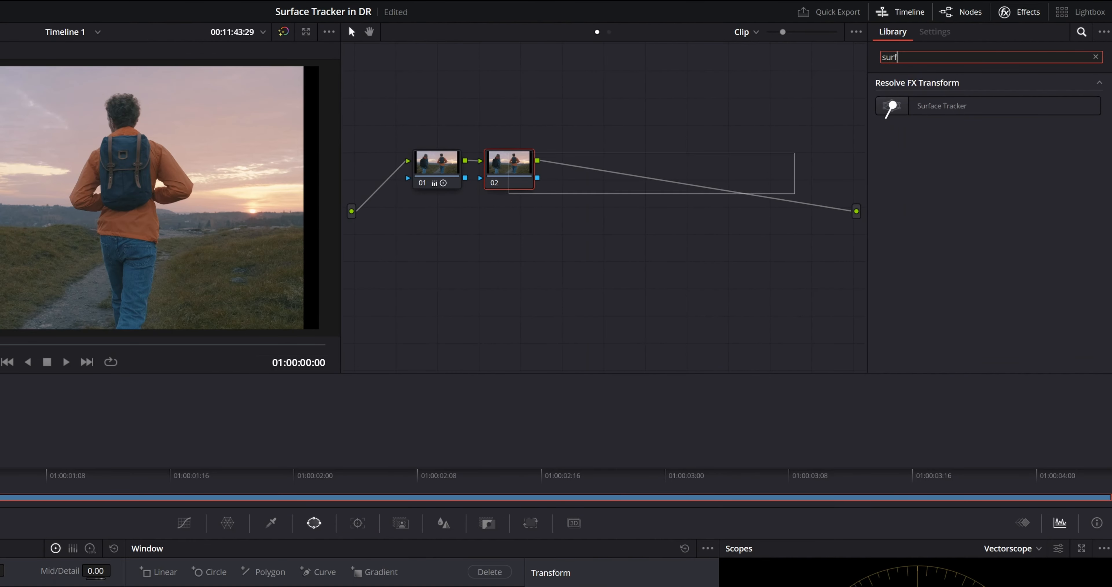
drag(971, 108, 531, 164)
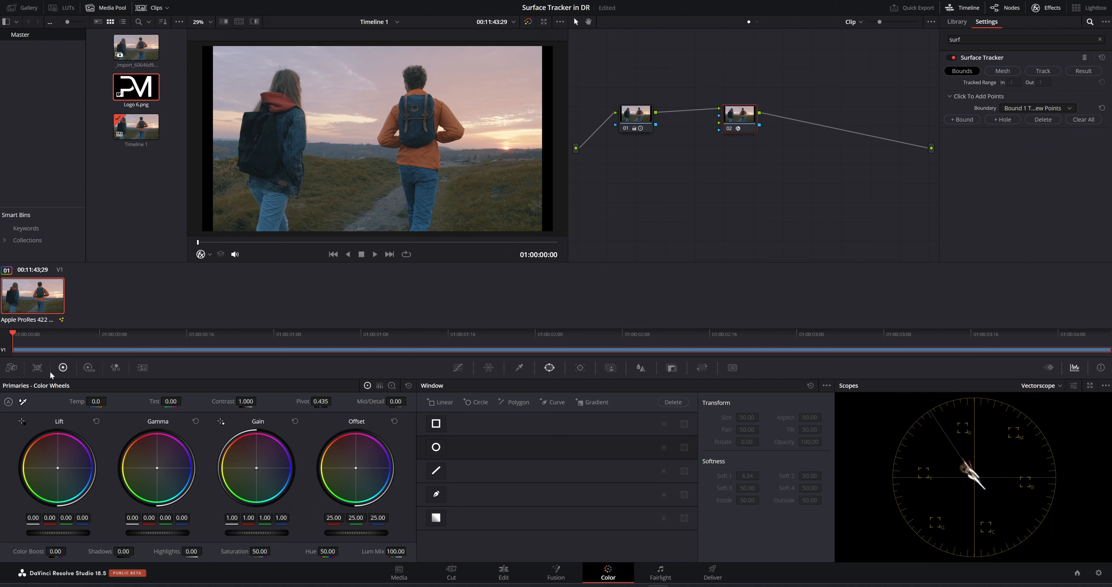
Step: At 01:00:00:17, outline the man's backpack with a closed Surface Tracker boundary, adding points on its sides and rounded lower edge
drag(14, 337, 216, 341)
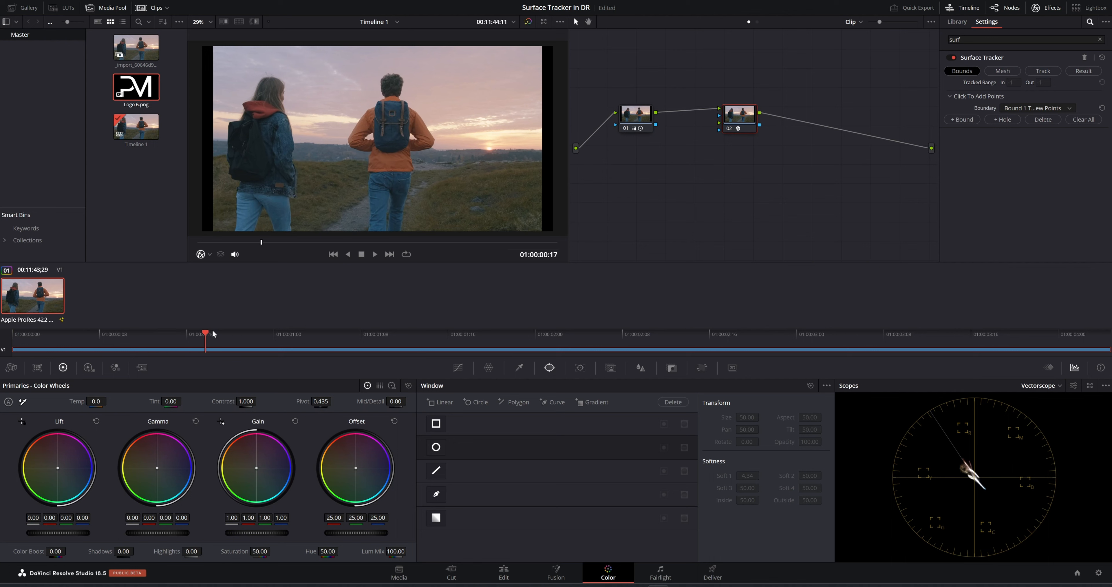
scroll(409, 130, up, 5)
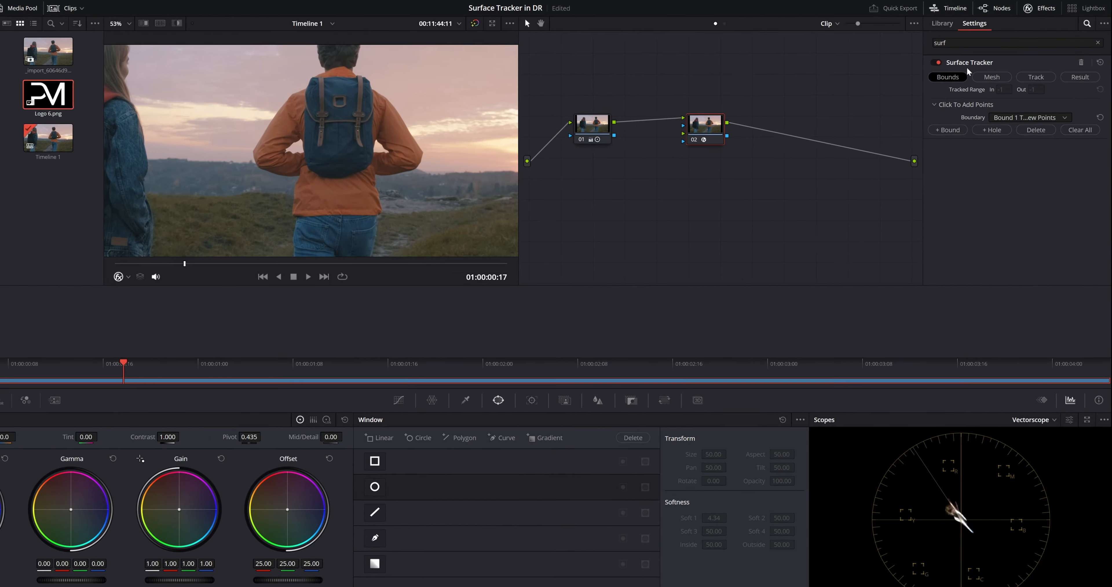
click(916, 91)
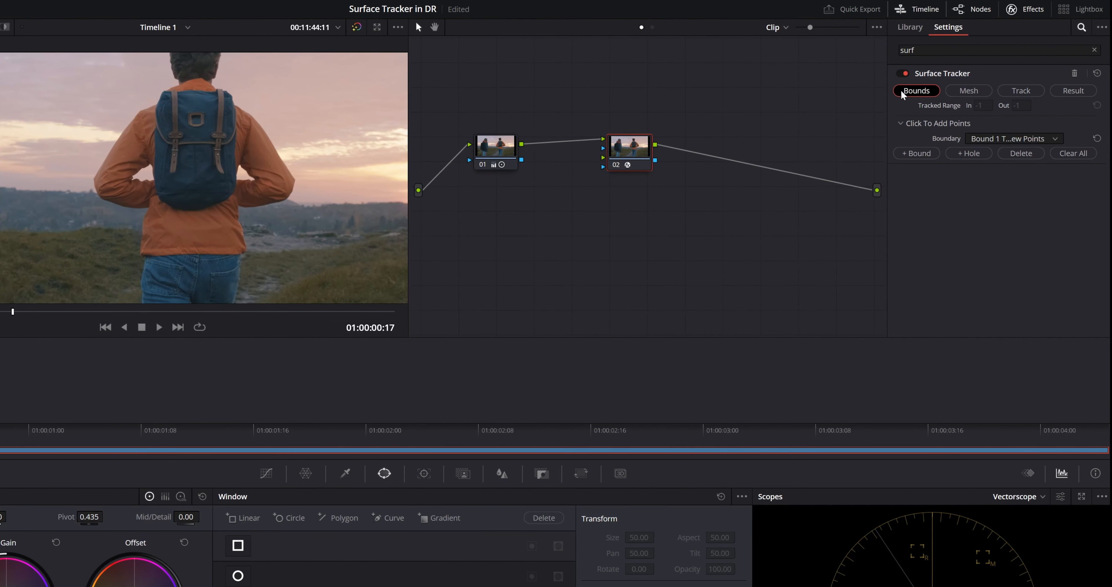
click(162, 94)
click(232, 98)
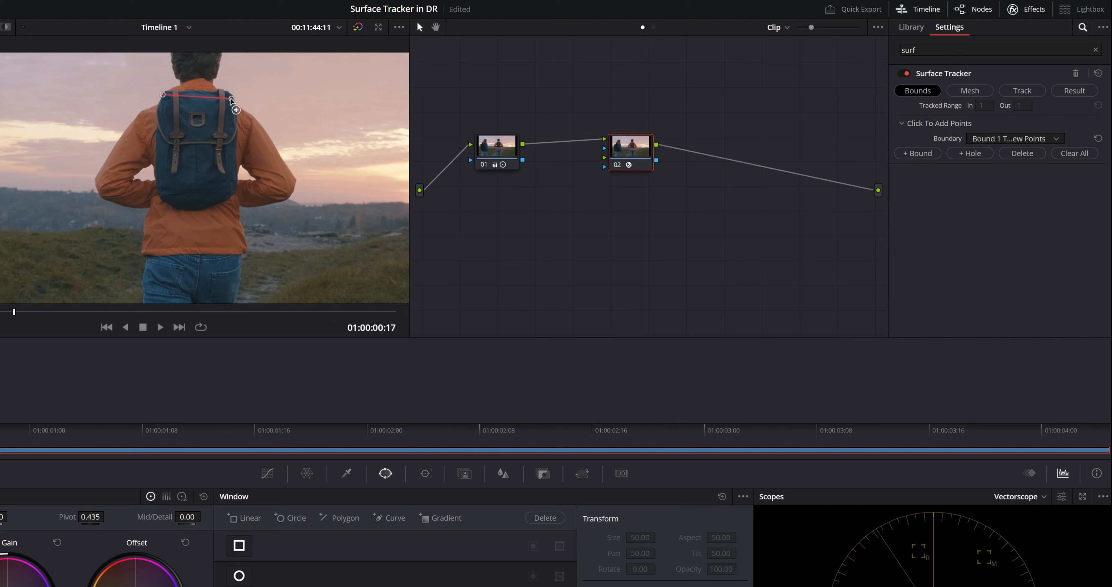
click(229, 197)
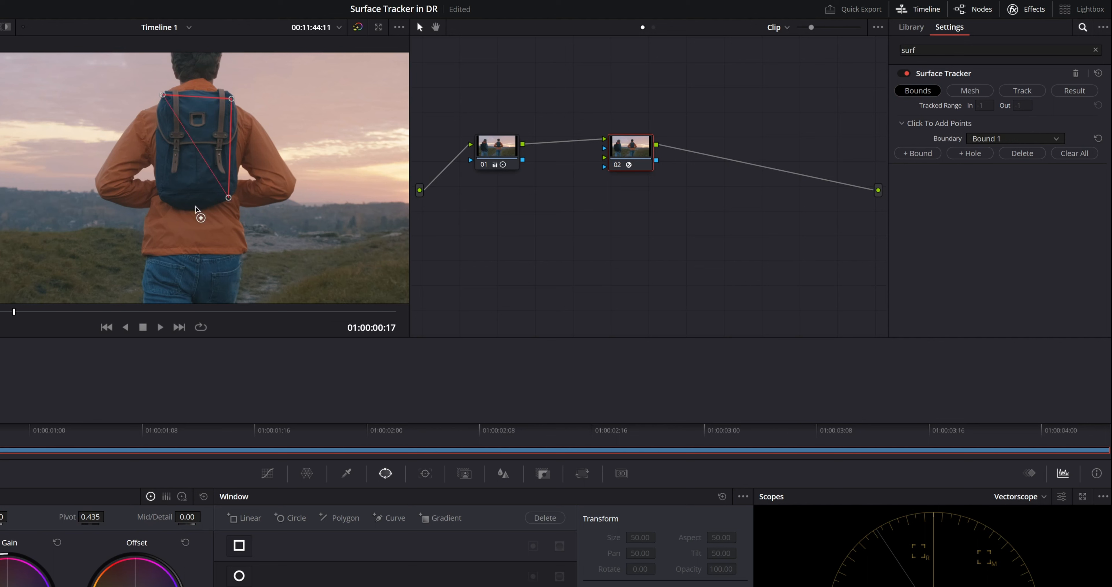
click(163, 197)
click(159, 151)
drag(159, 151, 162, 147)
click(194, 198)
drag(195, 205, 193, 209)
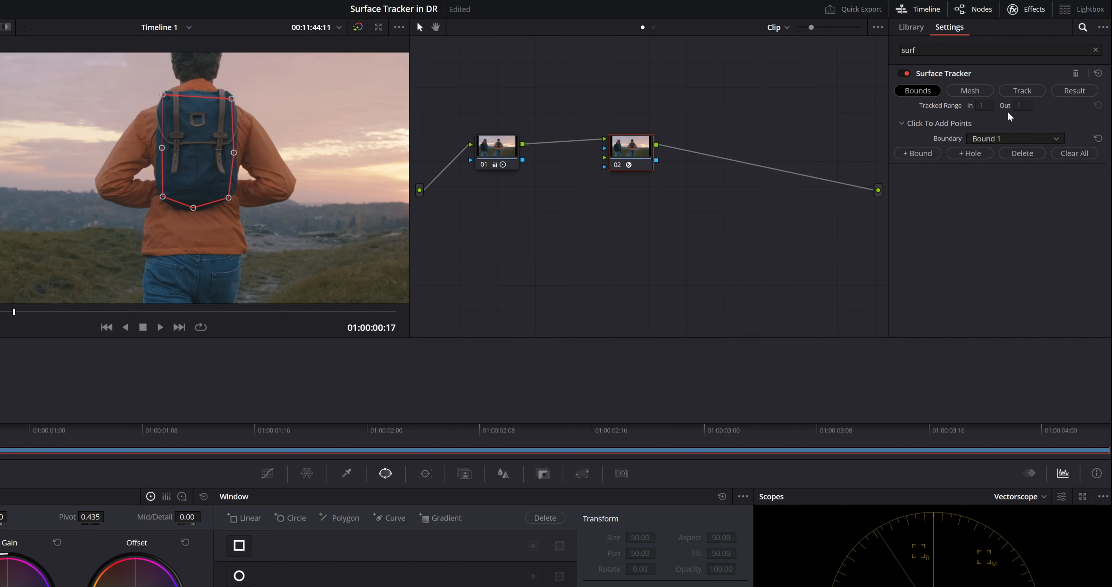
Step: Generate the tracking mesh on the backpack with a point number limit of 71 and a minimum point spacing of 10
click(971, 88)
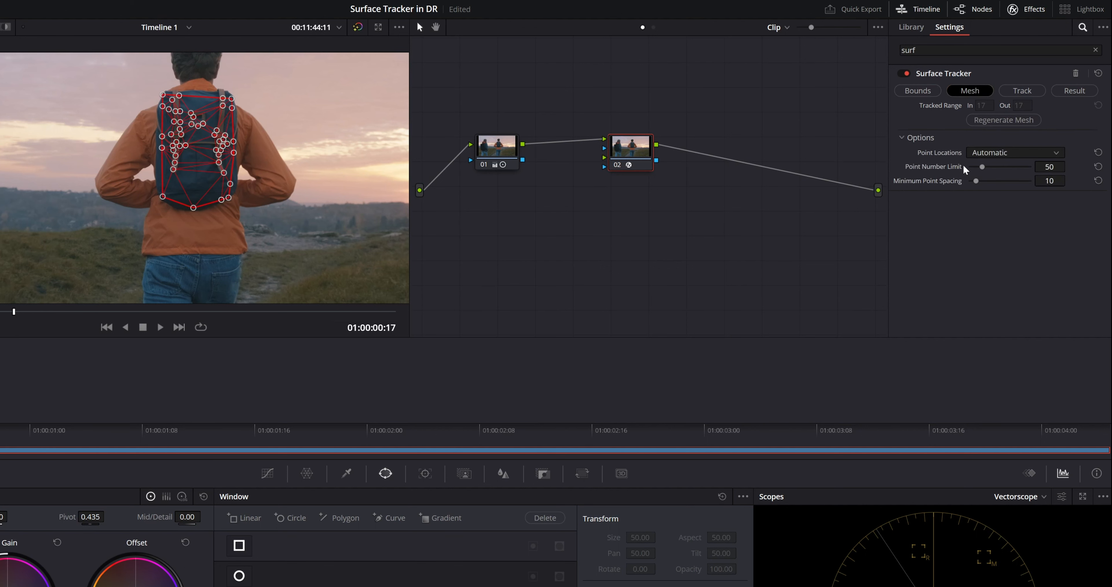
click(989, 167)
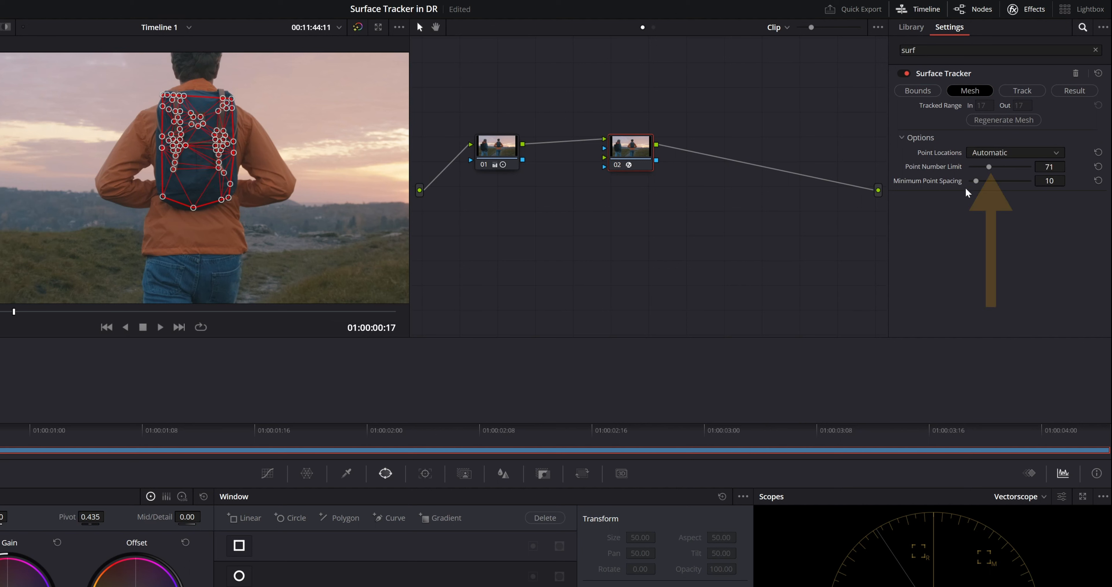
drag(975, 182, 972, 182)
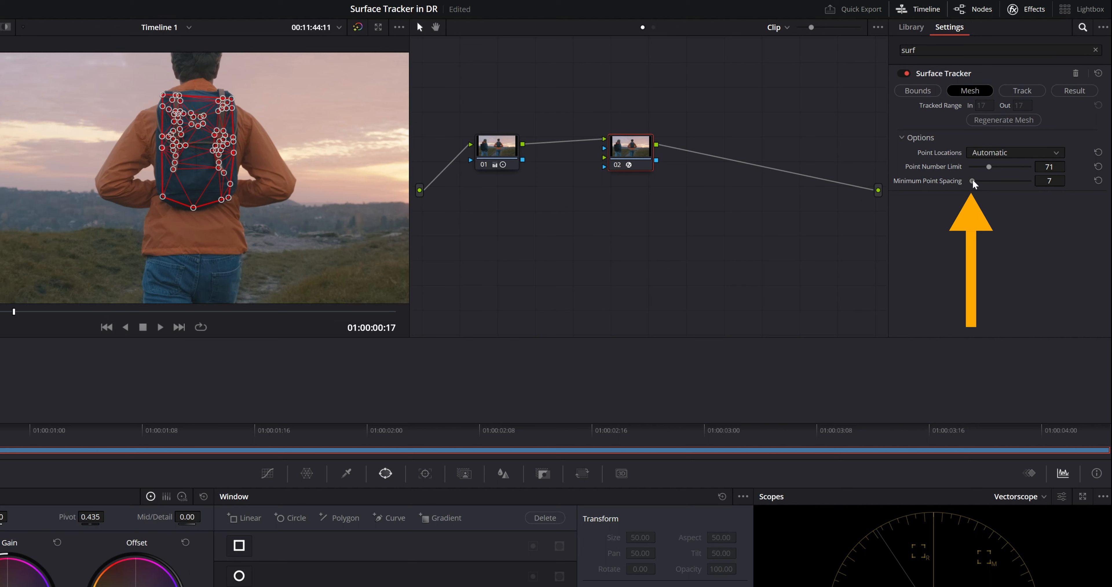
mouse_move(973, 181)
mouse_down()
mouse_move(994, 182)
mouse_move(976, 182)
mouse_up()
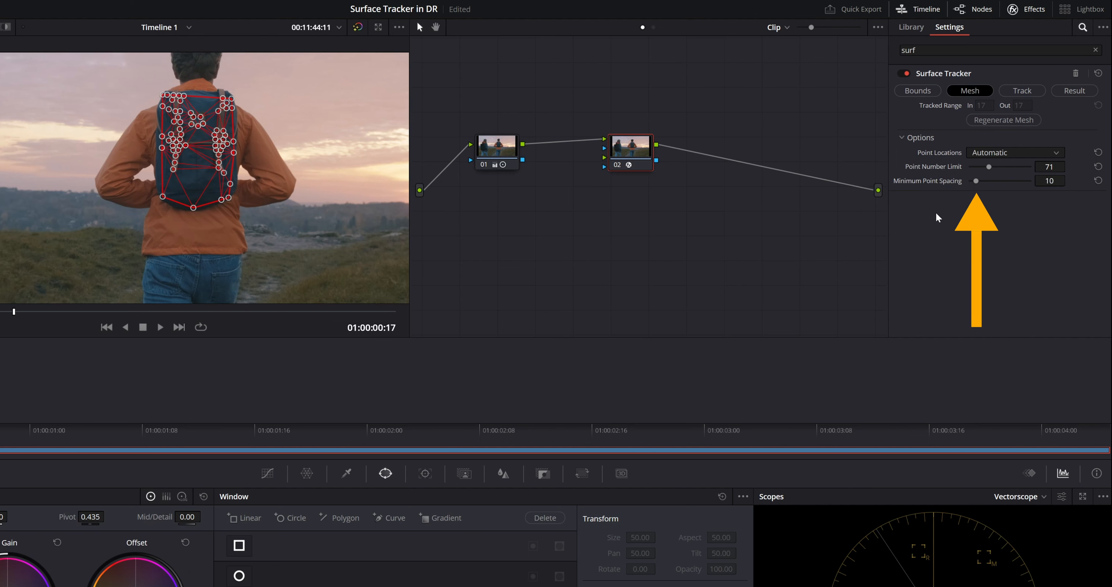
Step: Set the tracking quality to Better and track the backpack mesh forward and then in reverse
click(1022, 91)
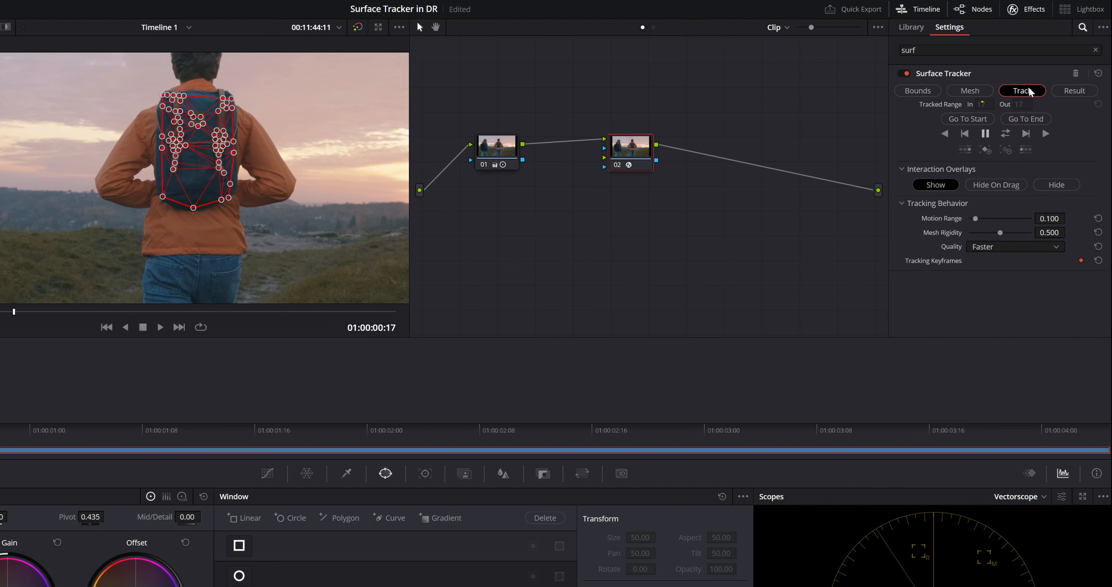
click(1011, 246)
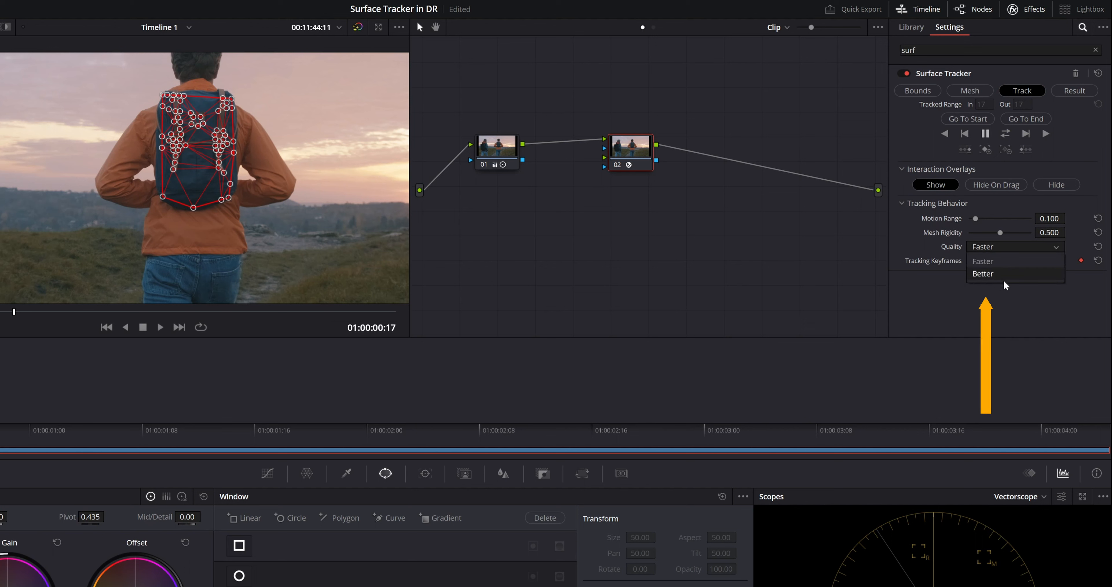
click(985, 275)
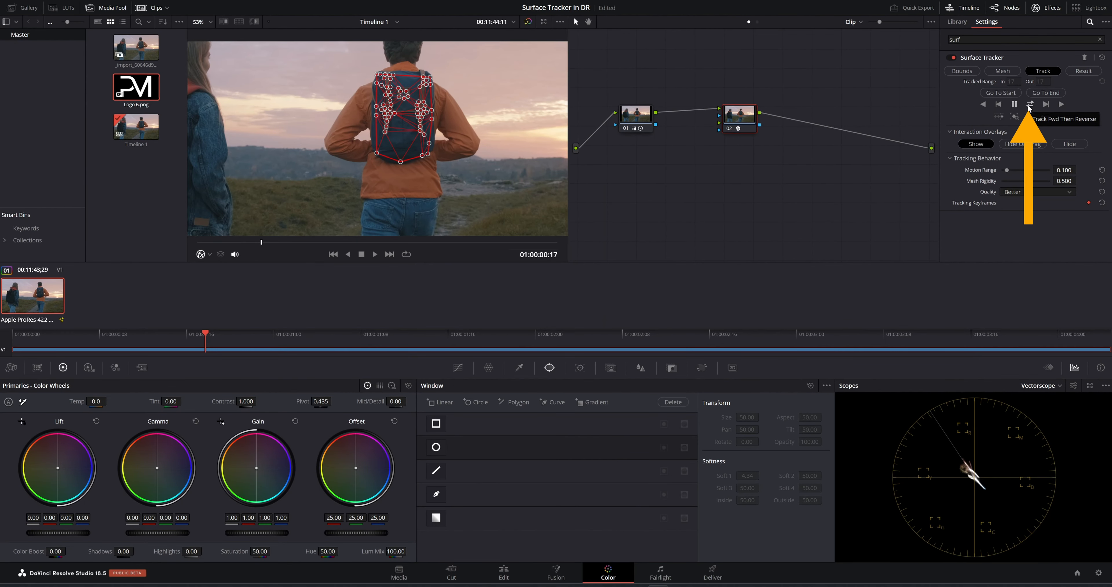
click(1031, 104)
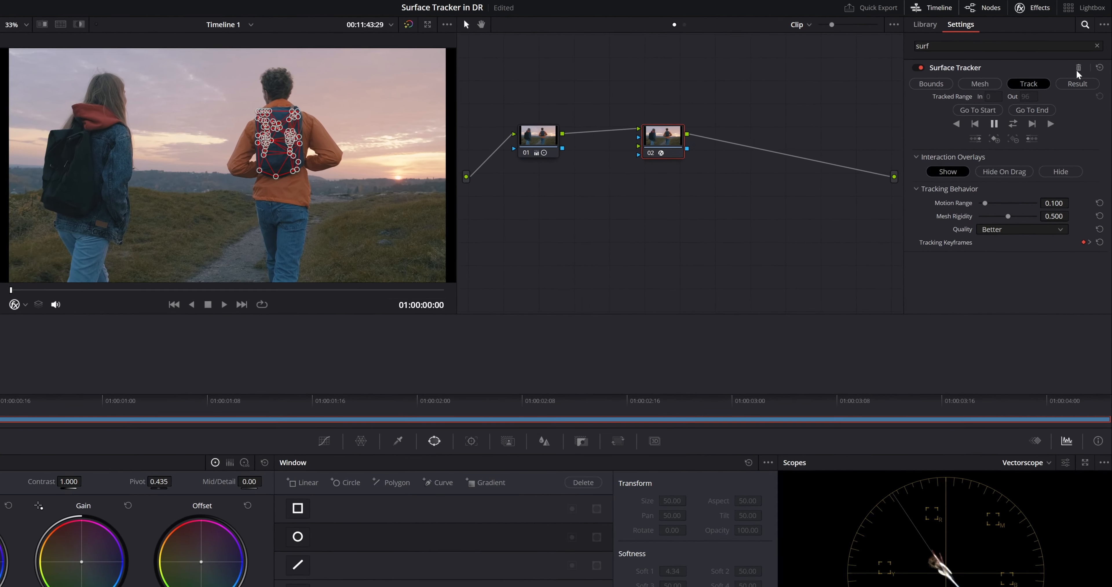
Step: Add Logo 6.png to the node graph and connect its image and alpha outputs to node 02's second inputs
click(1077, 84)
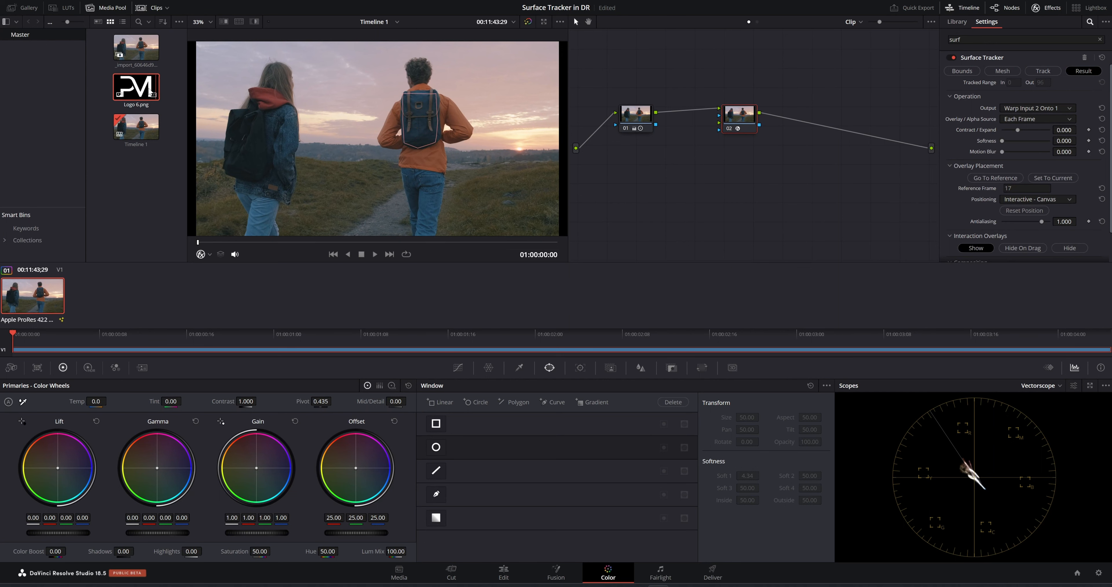
drag(147, 94, 640, 202)
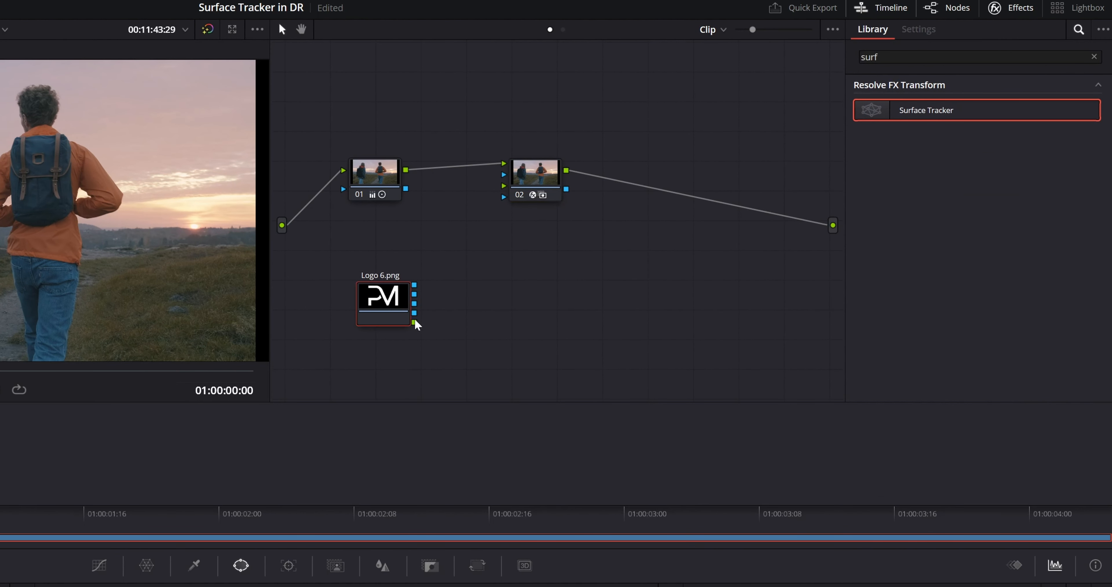
drag(415, 323, 505, 187)
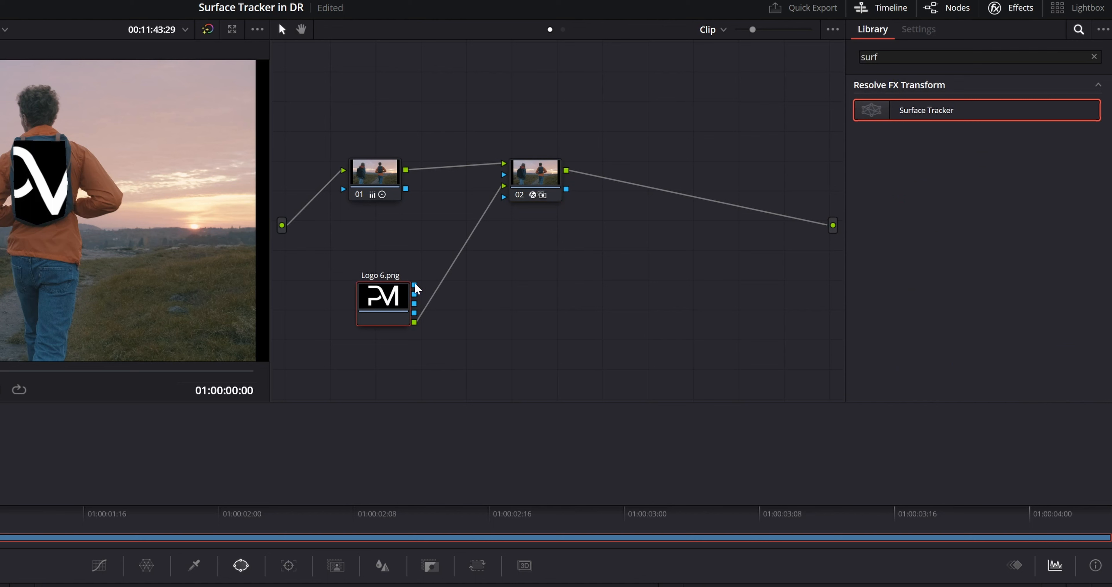
drag(416, 286, 509, 201)
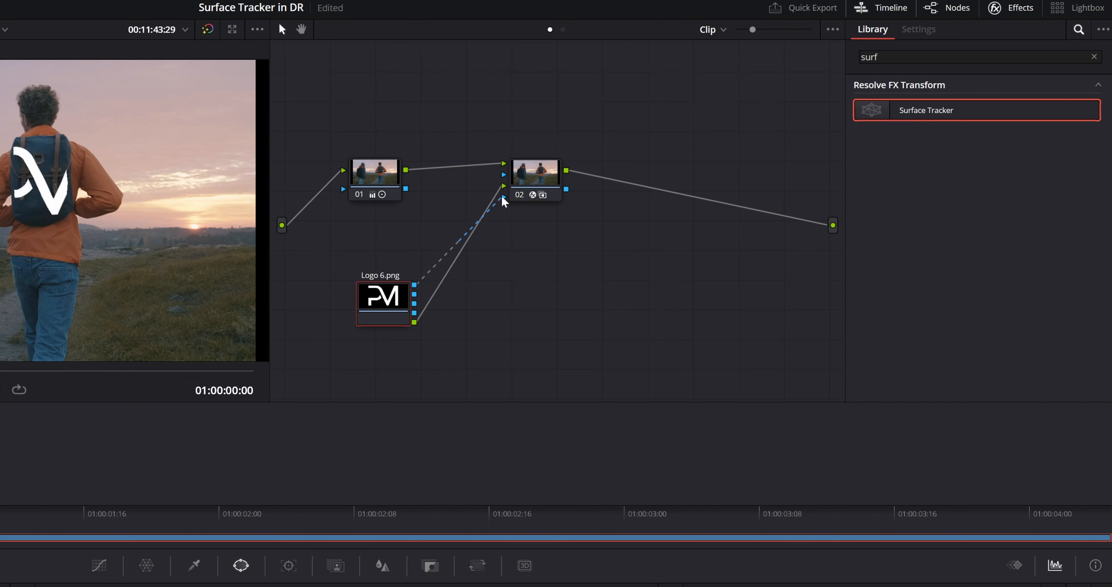
Step: Go to the overlay placement reference frame in node 02's Surface Tracker result settings
click(528, 184)
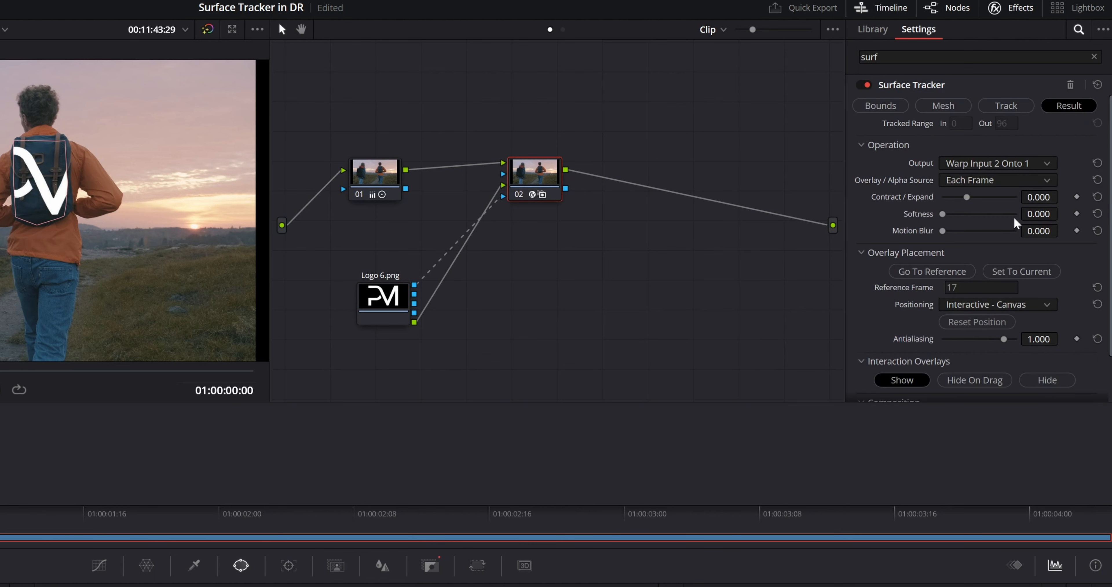
scroll(1015, 222, down, 2)
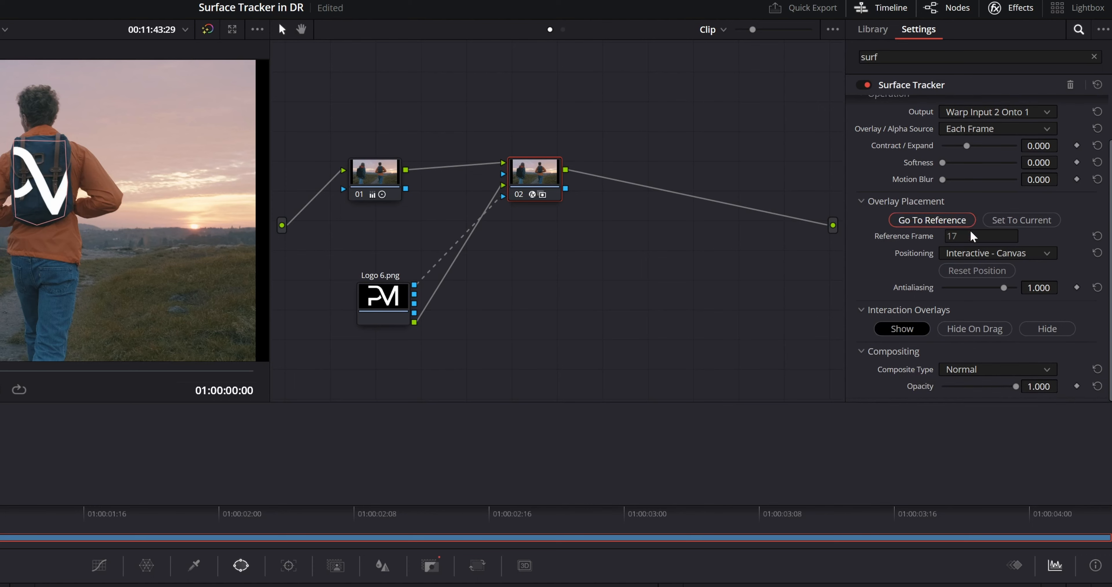
scroll(977, 231, up, 1)
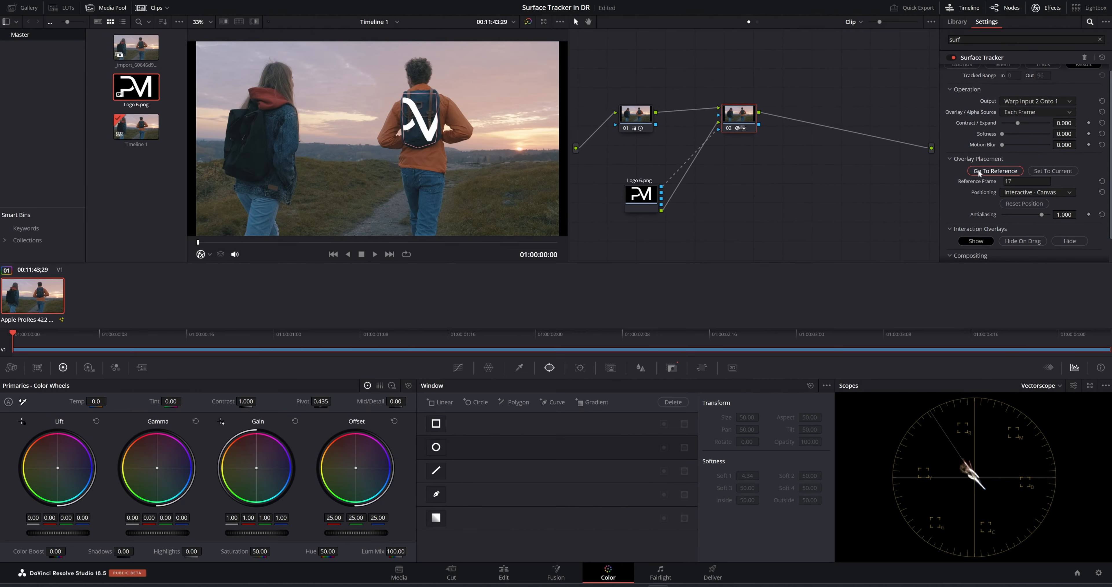
click(979, 173)
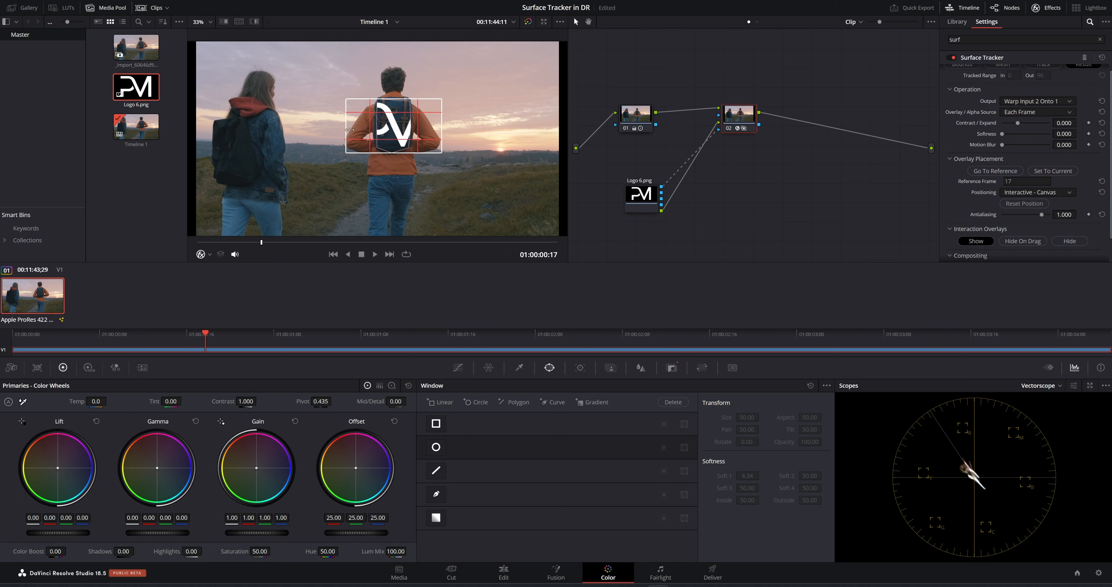
Step: Shrink the logo overlay from all four sides so it fits on the lower middle of the man's backpack
scroll(348, 128, up, 3)
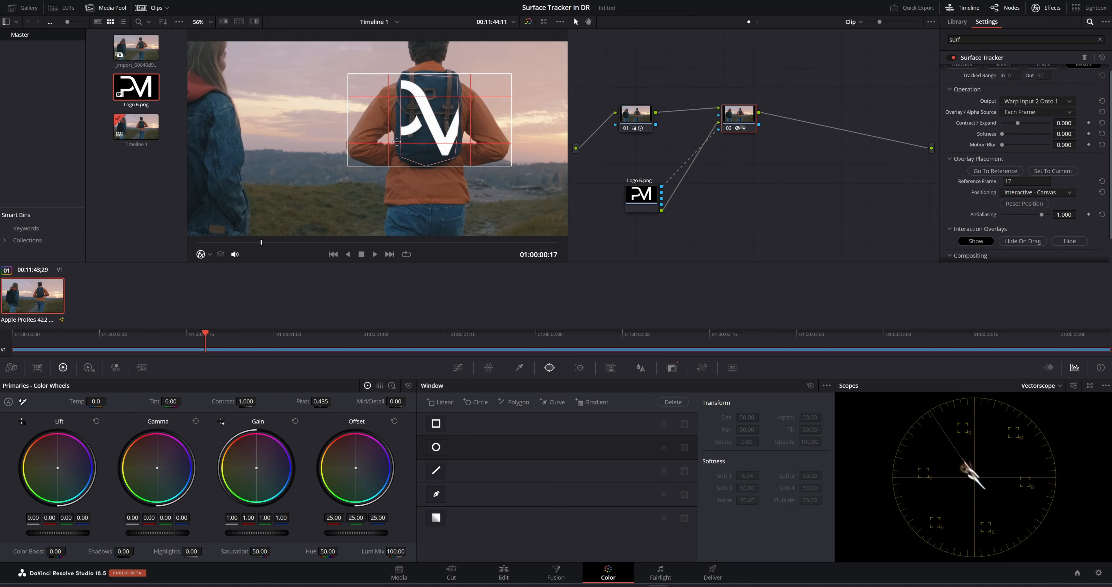
drag(349, 124, 404, 122)
drag(508, 128, 454, 127)
drag(431, 75, 431, 119)
drag(427, 165, 427, 149)
scroll(438, 137, up, 3)
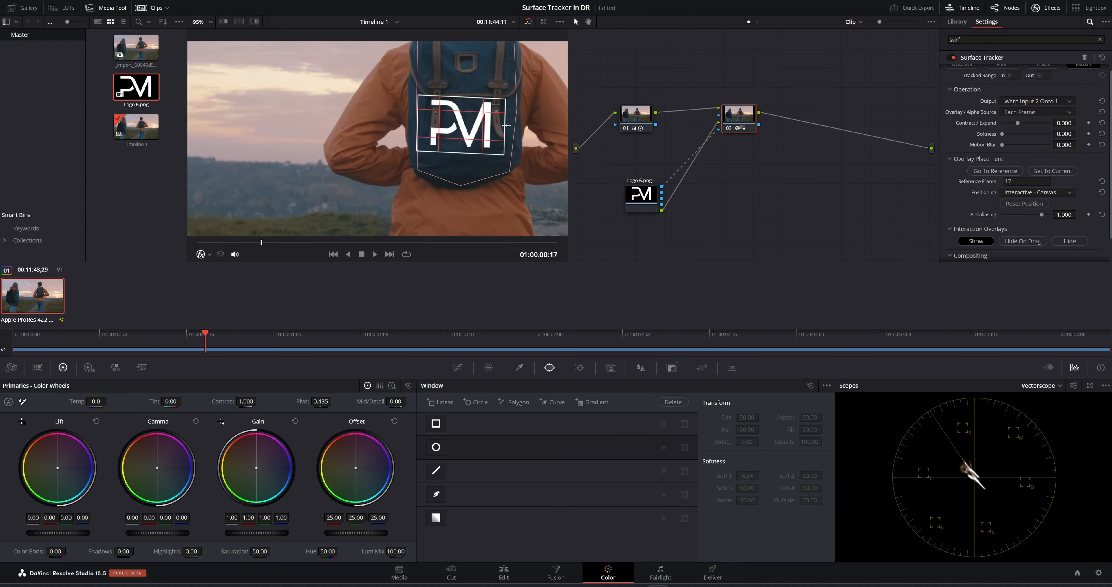
scroll(407, 139, up, 2)
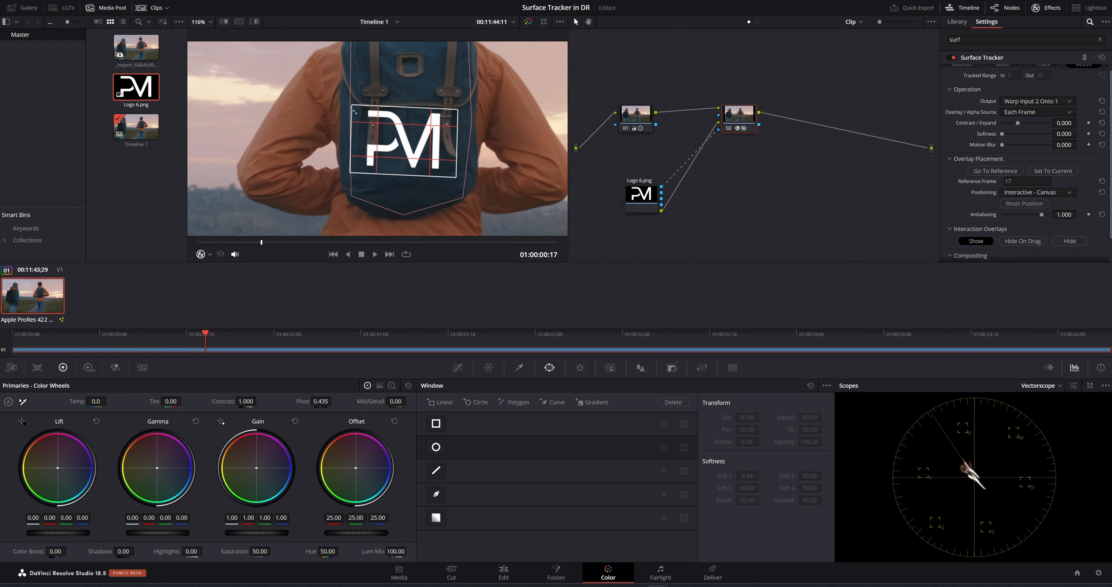
drag(350, 122, 366, 122)
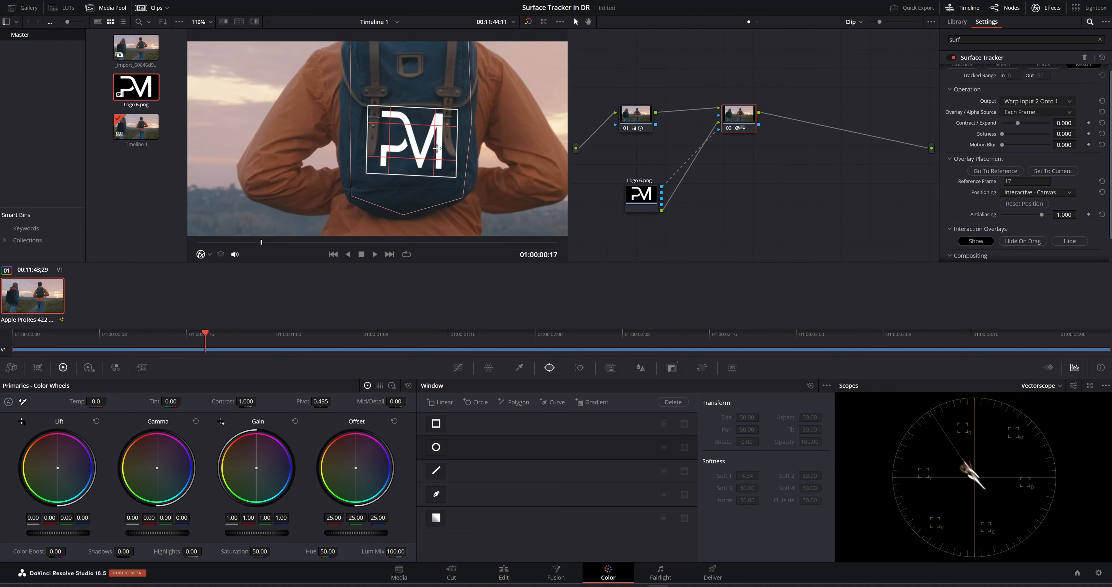
drag(460, 152, 451, 152)
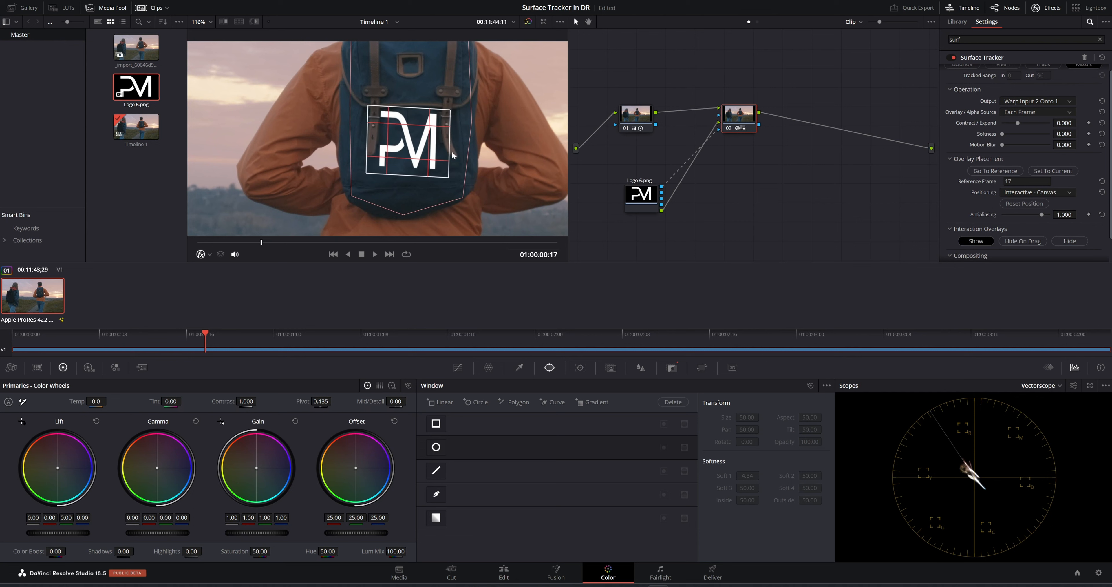
Step: Pull the logo overlay's upper edge and four corners slightly inward on the backpack, and hide the interaction overlays
drag(407, 108, 409, 113)
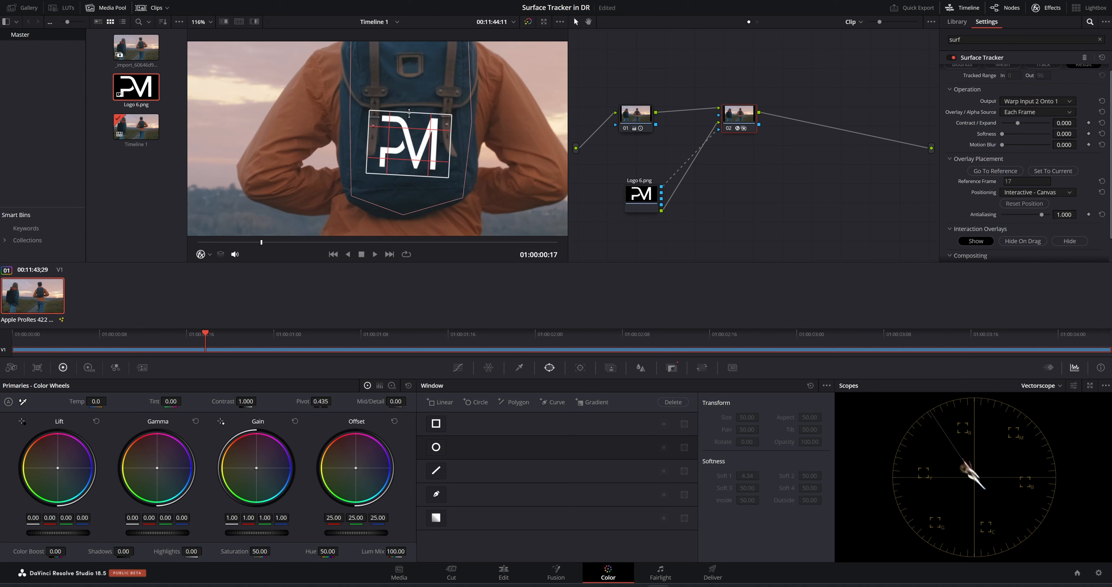
drag(448, 178, 444, 174)
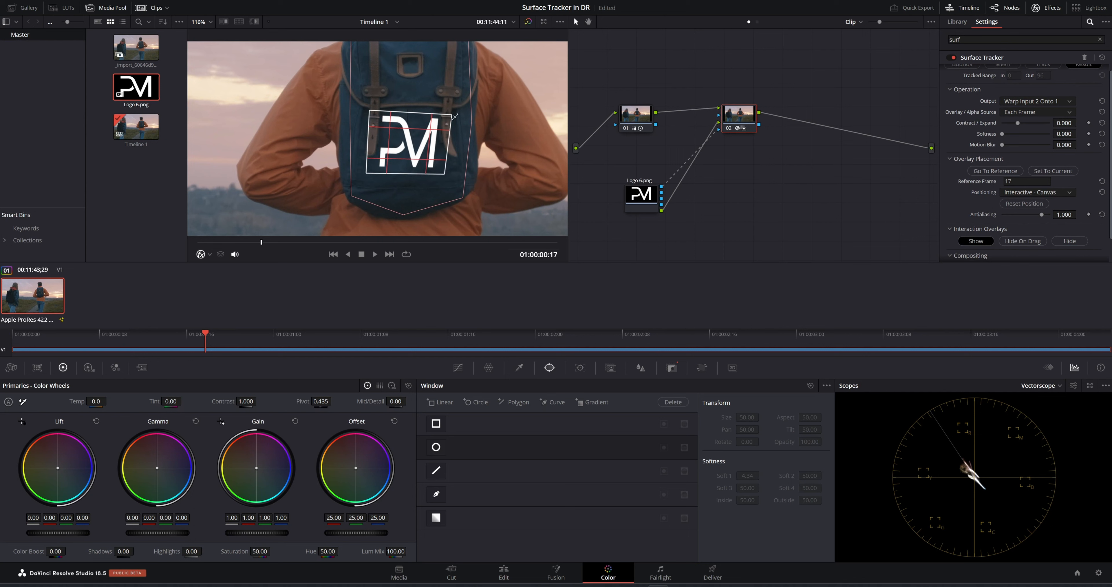
drag(455, 117, 447, 116)
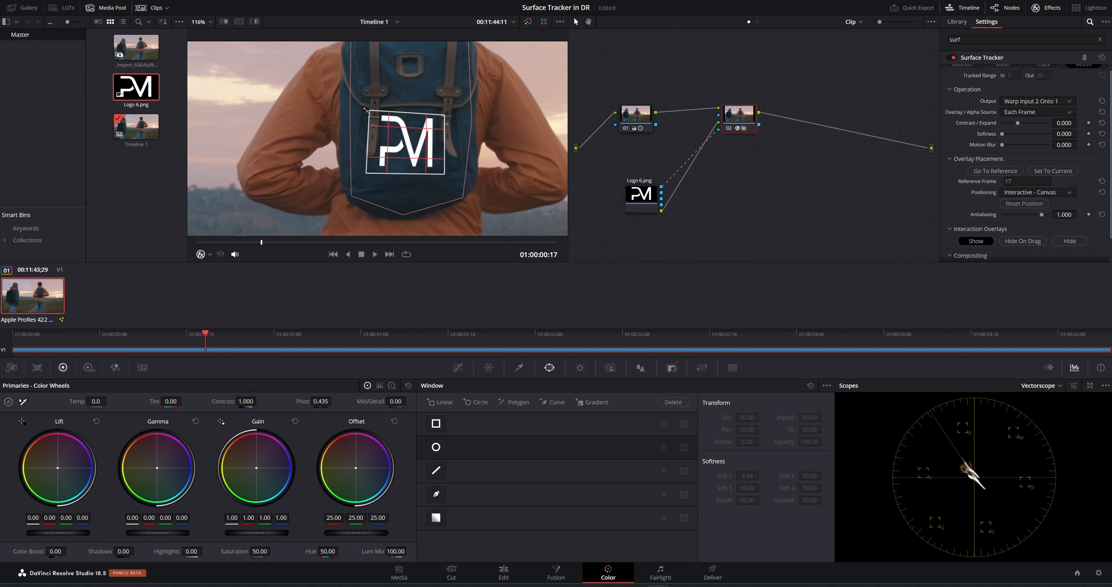
drag(367, 110, 374, 113)
drag(363, 176, 371, 173)
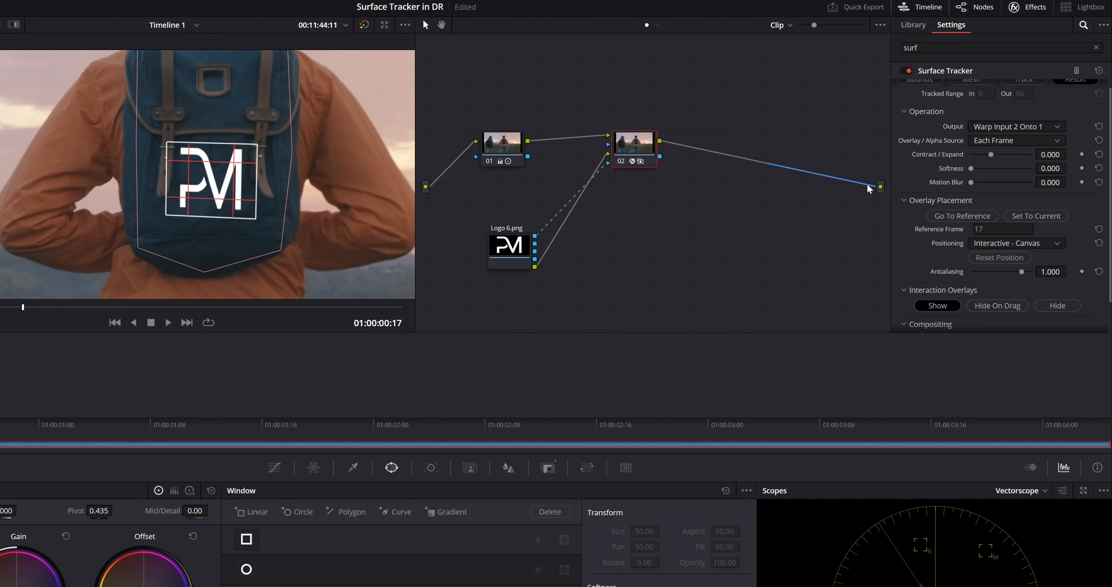
click(1066, 308)
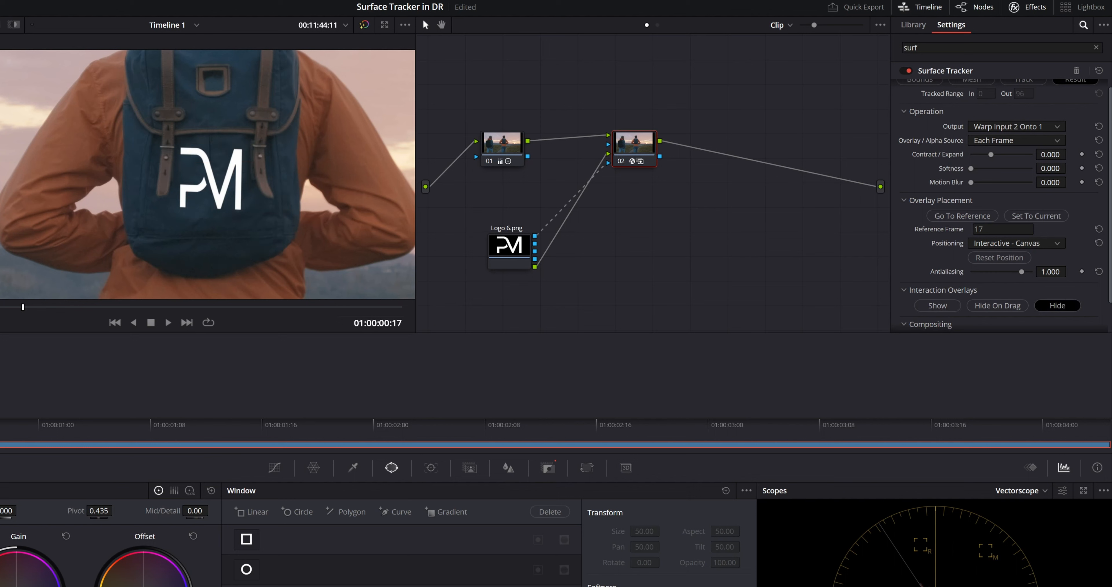
Step: Try the Overlay, Difference and Subtract composite types on the backpack logo
scroll(1010, 203, down, 1)
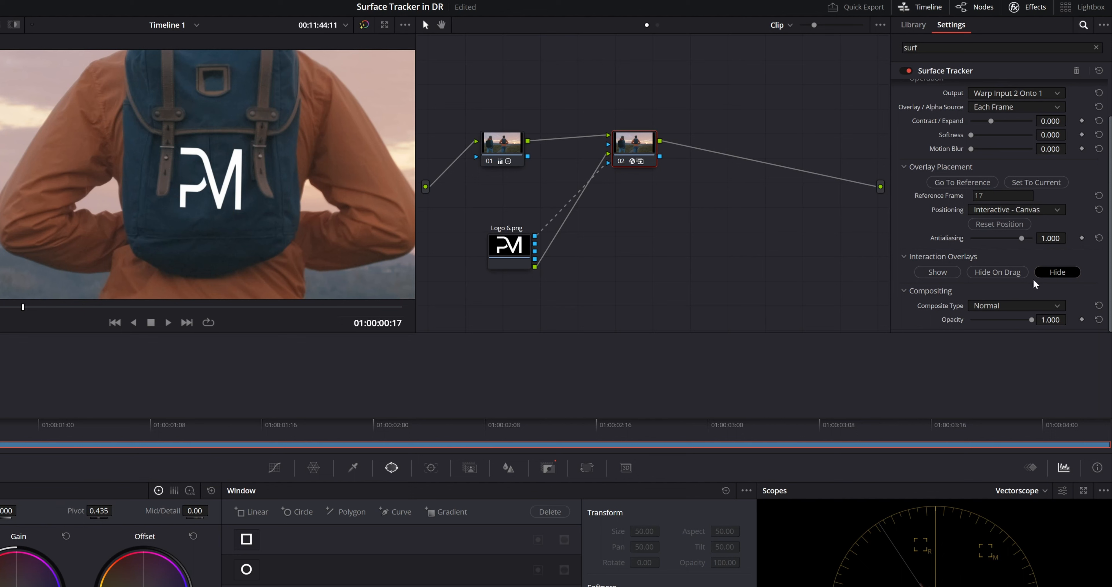
click(1059, 308)
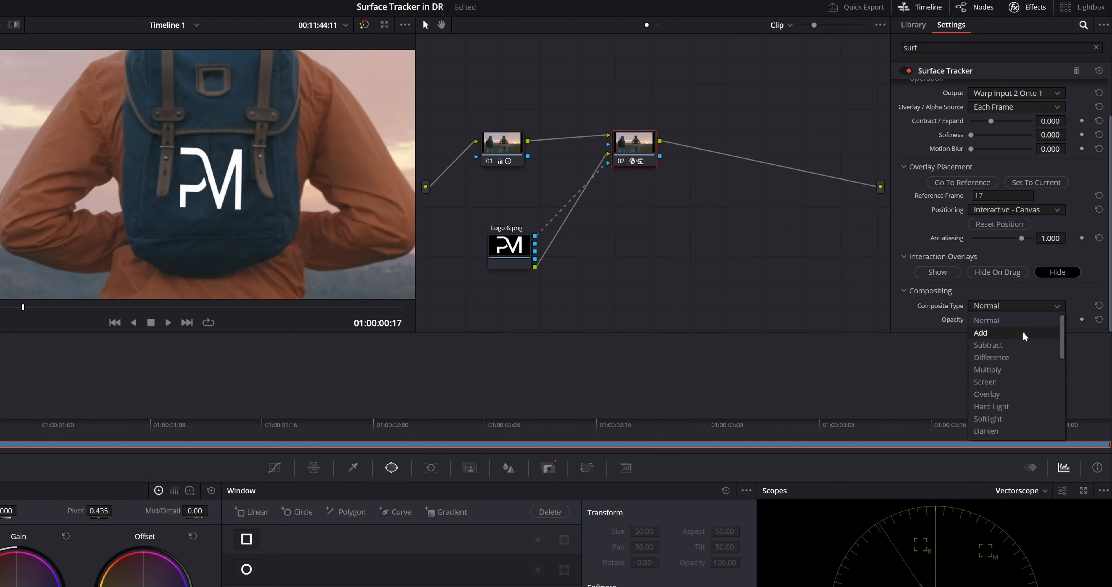
click(990, 394)
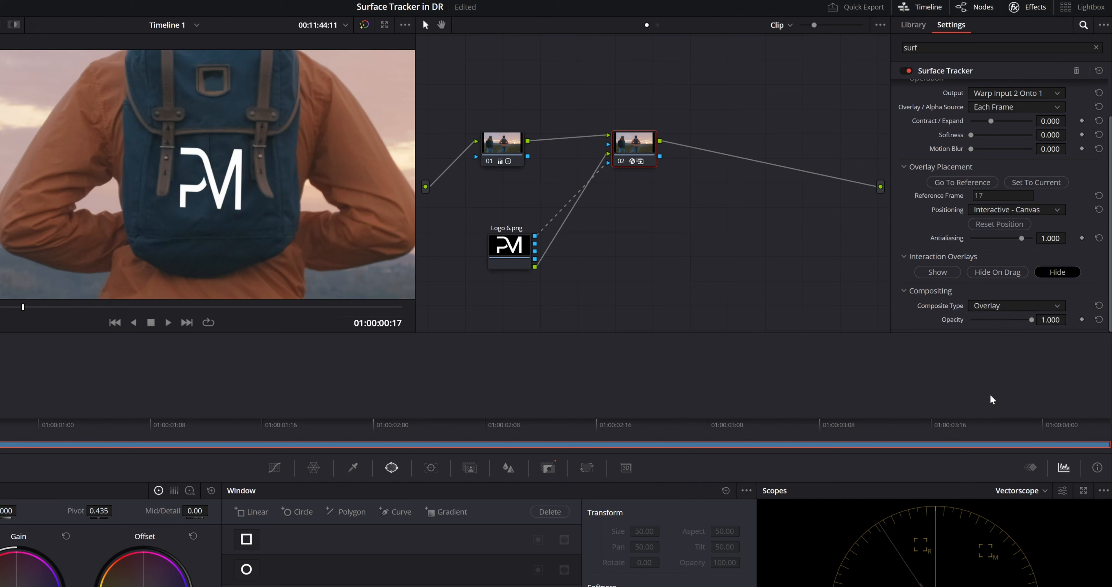
click(1032, 309)
click(1010, 356)
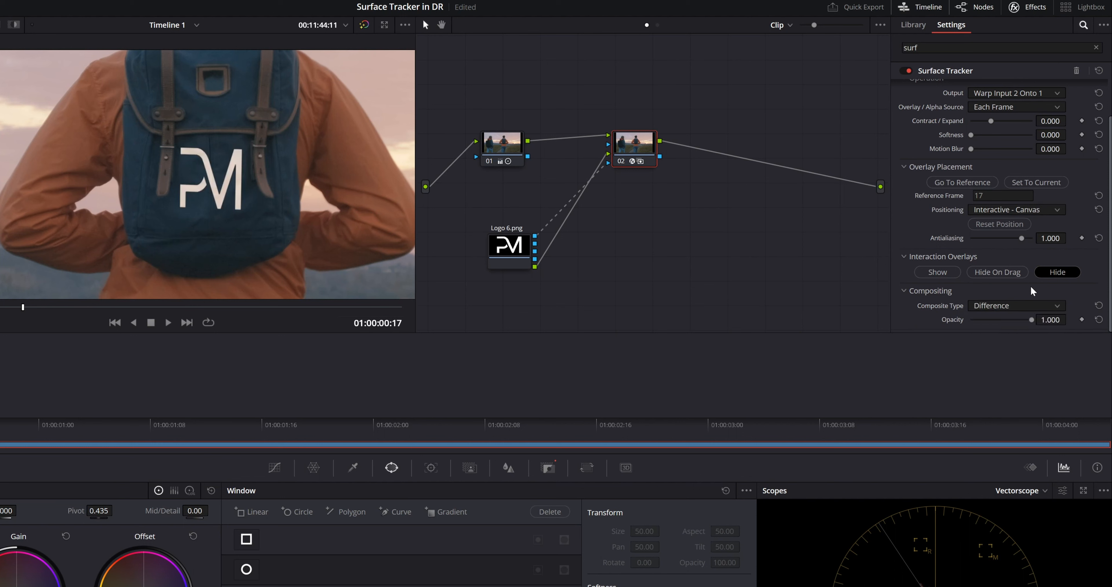
click(1025, 305)
click(1007, 341)
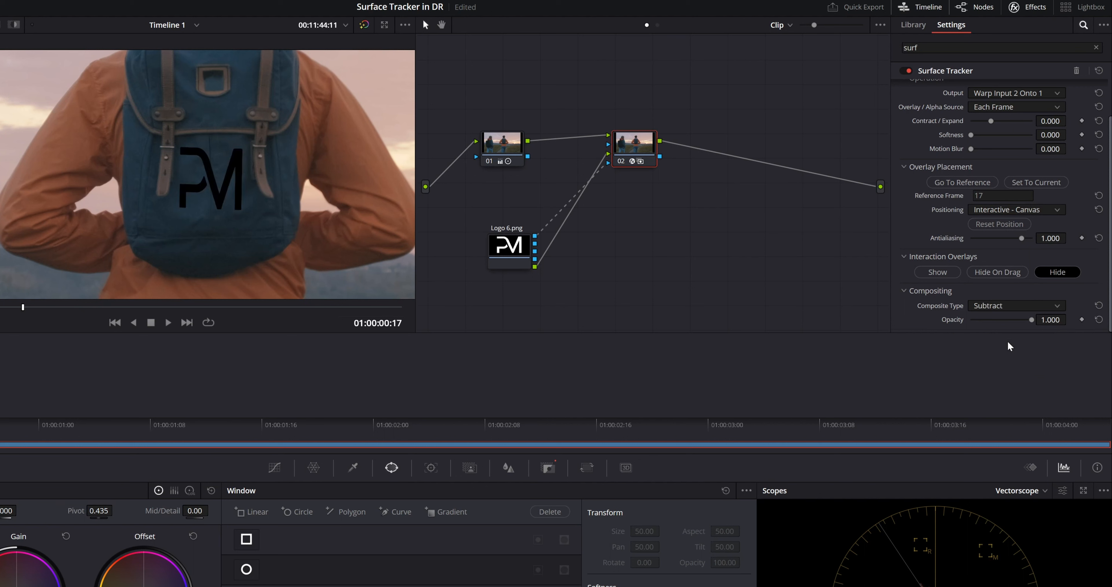
Step: Set the Surface Tracker's composite type to Overlay to blend the logo into the backpack fabric
click(1015, 306)
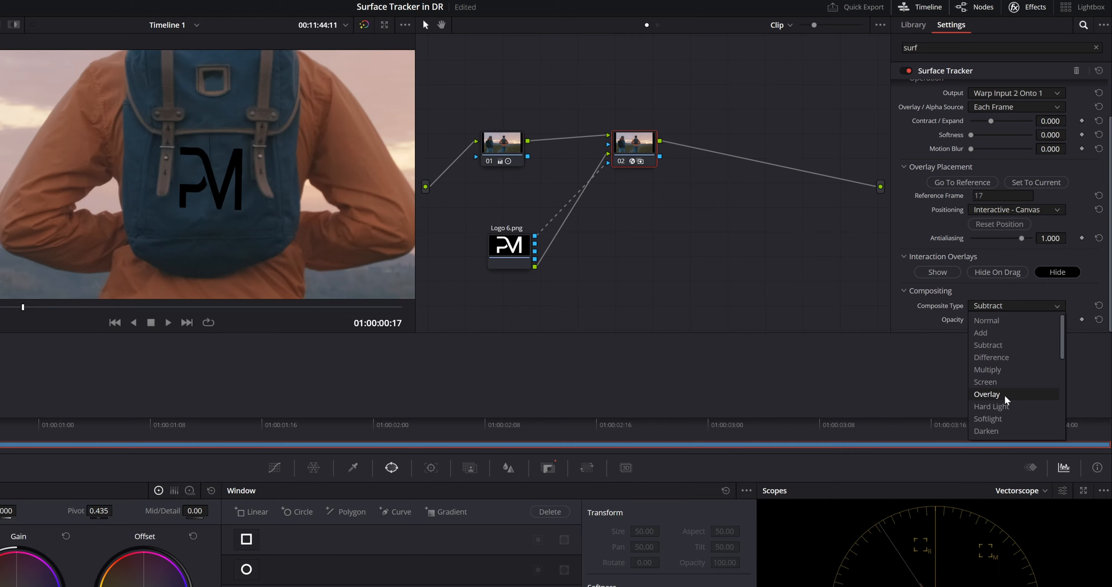
click(1004, 394)
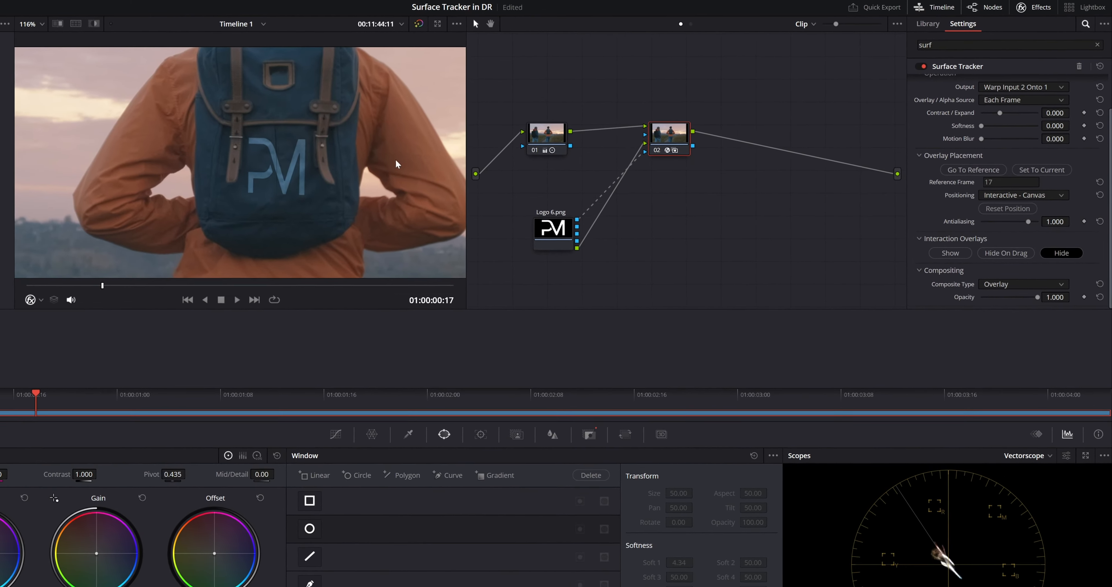